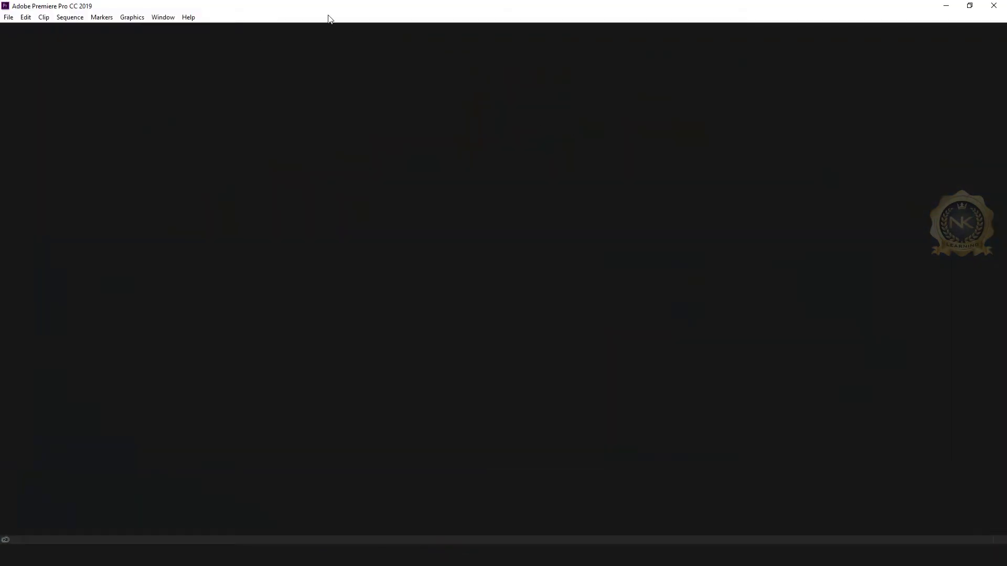
- Create a new project named "Reverse Effect" in the default location
left_click(10, 18)
mouse_move(24, 30)
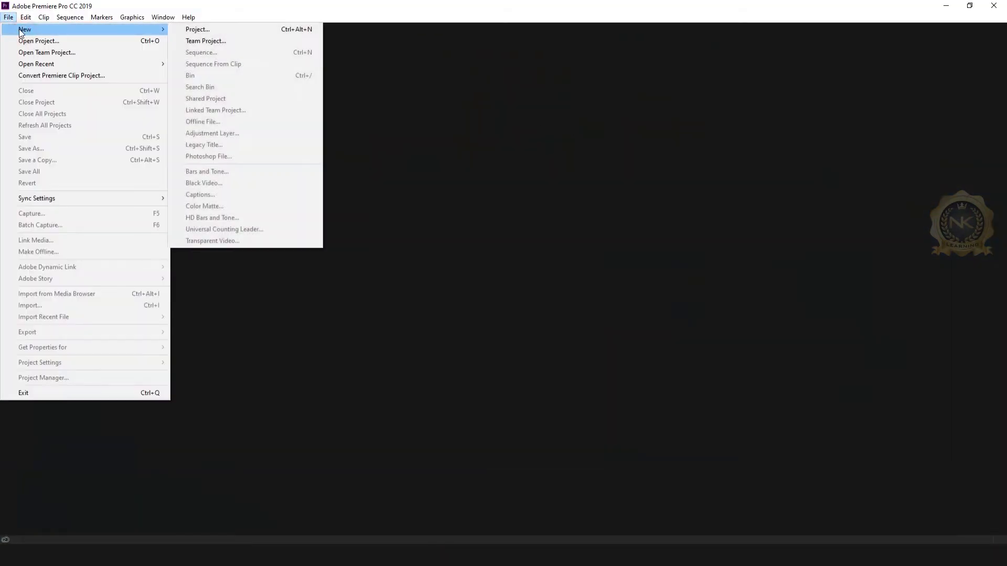
left_click(206, 29)
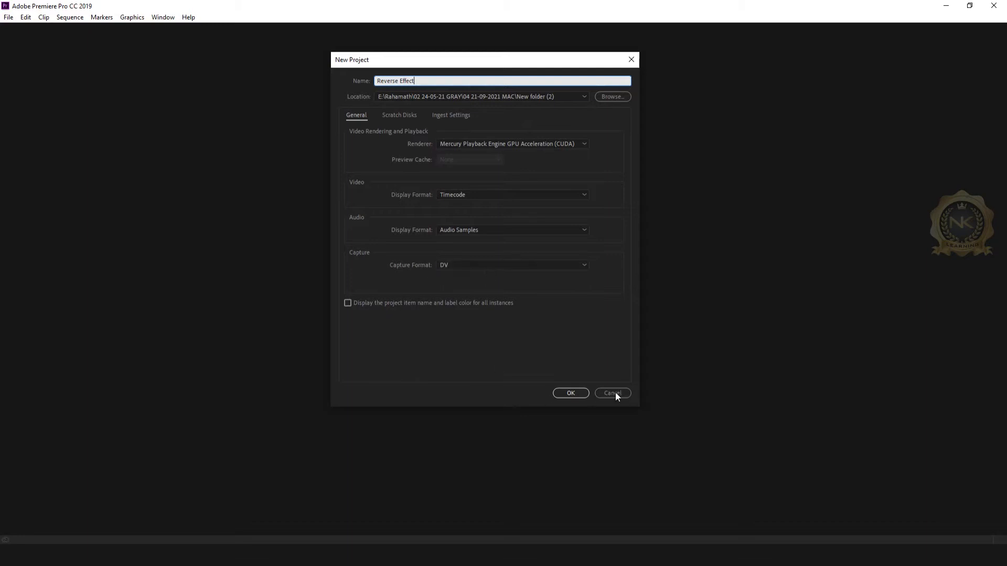
left_click(570, 394)
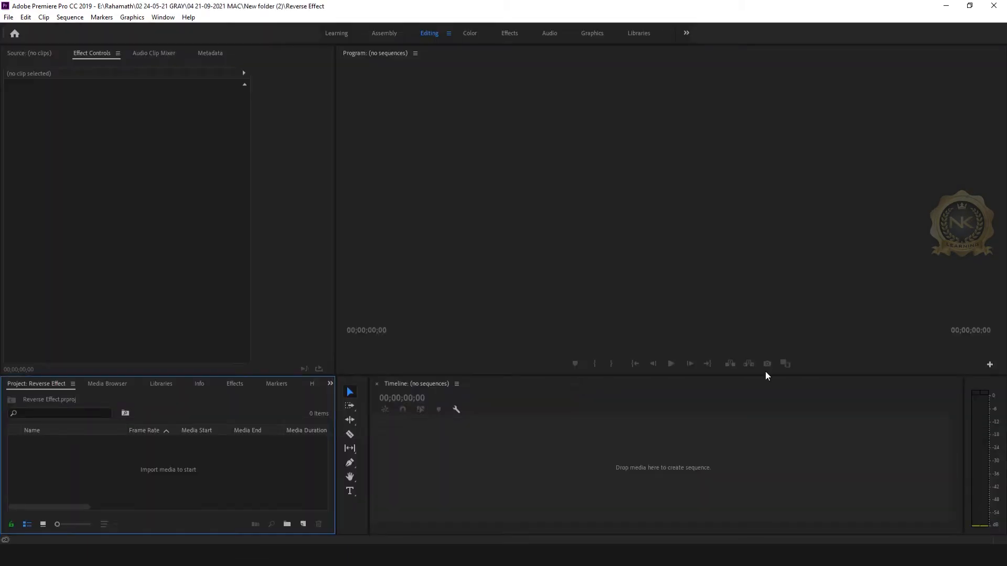
- Create a new sequence named Sequence 01 using the HDV 1080p30 preset
left_click(8, 17)
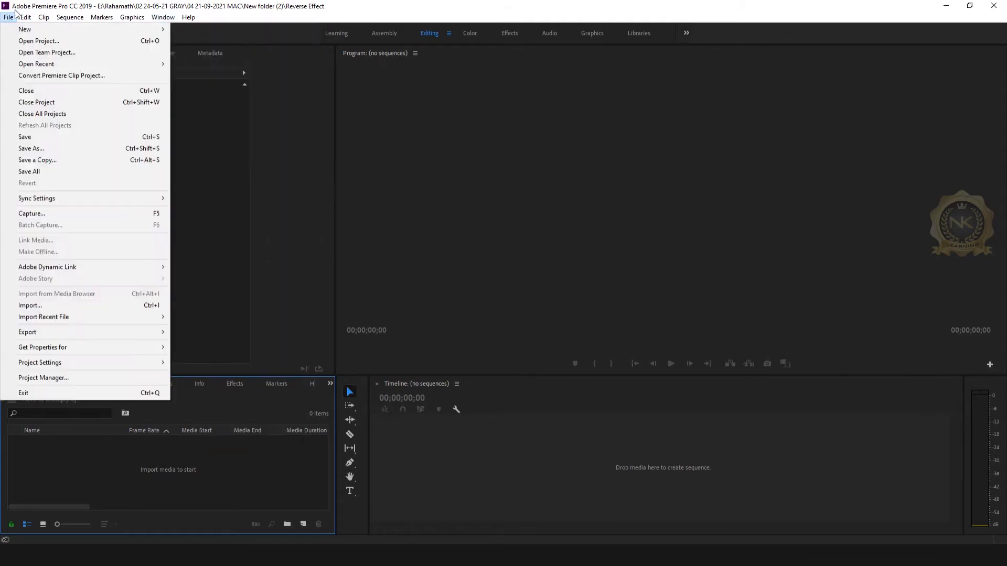
mouse_move(21, 28)
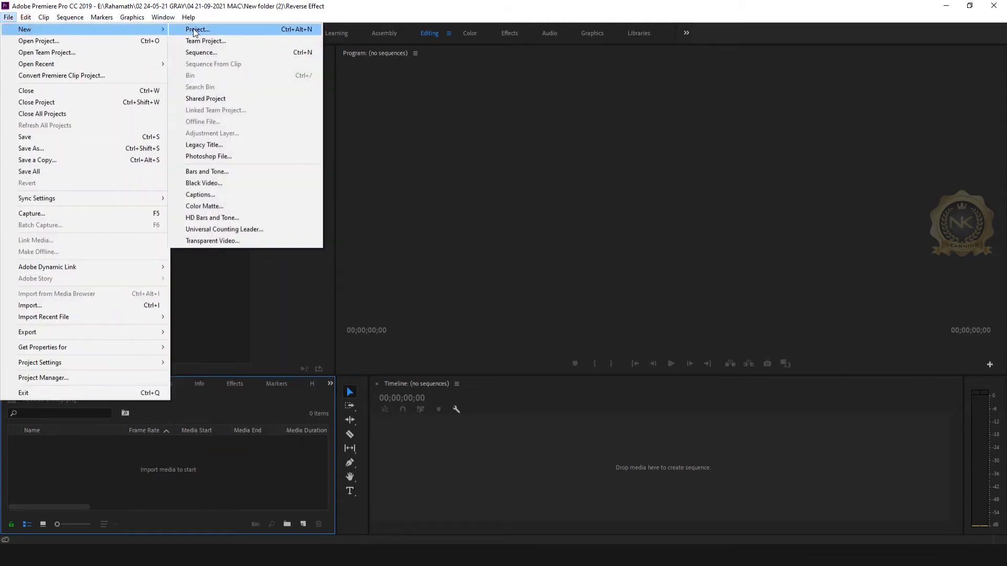
left_click(222, 53)
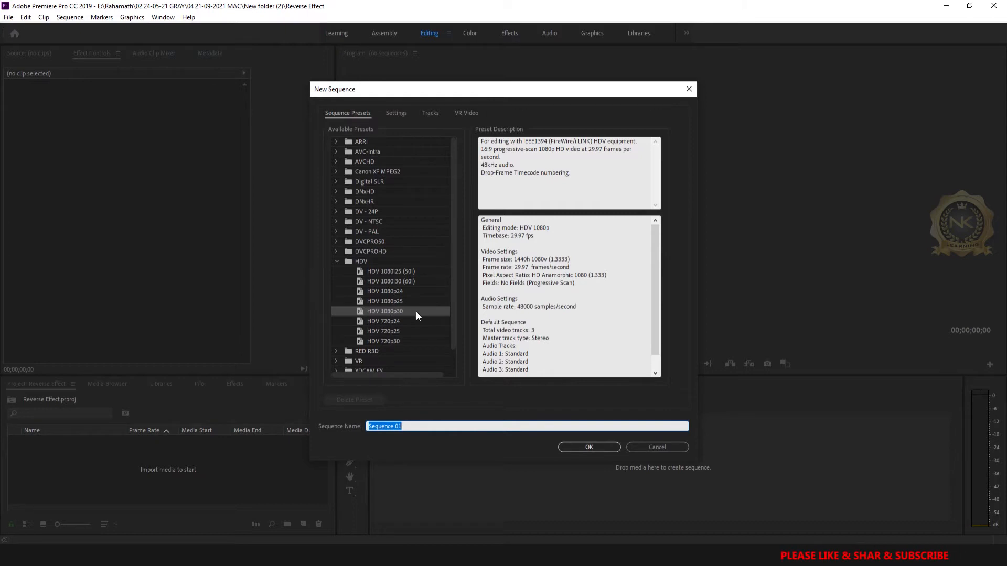
left_click(593, 447)
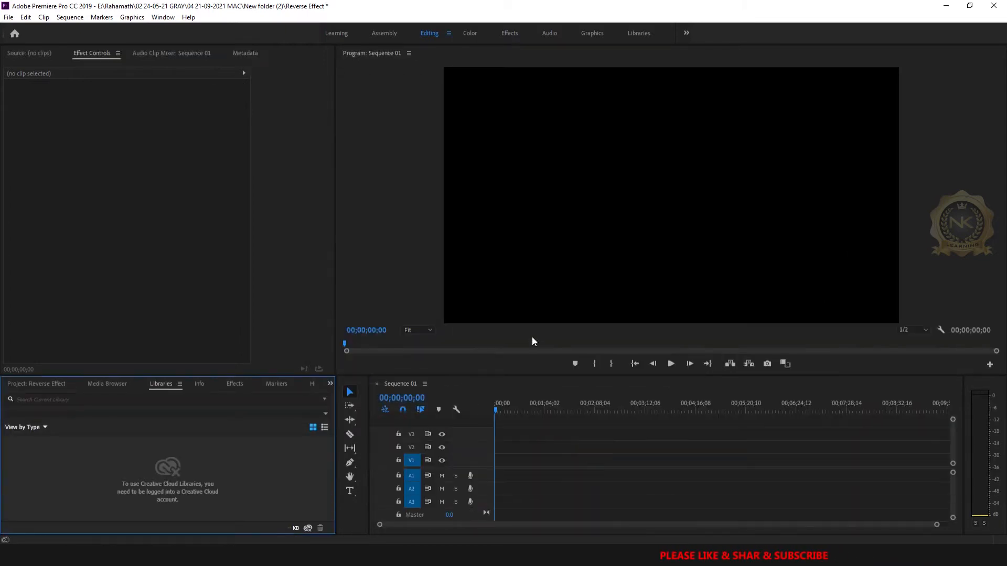
- Import the vecteezy glass-bottle-smashed slow-motion video from New folder (9) into the project
left_click(8, 16)
left_click(247, 160)
left_click(9, 17)
left_click(30, 305)
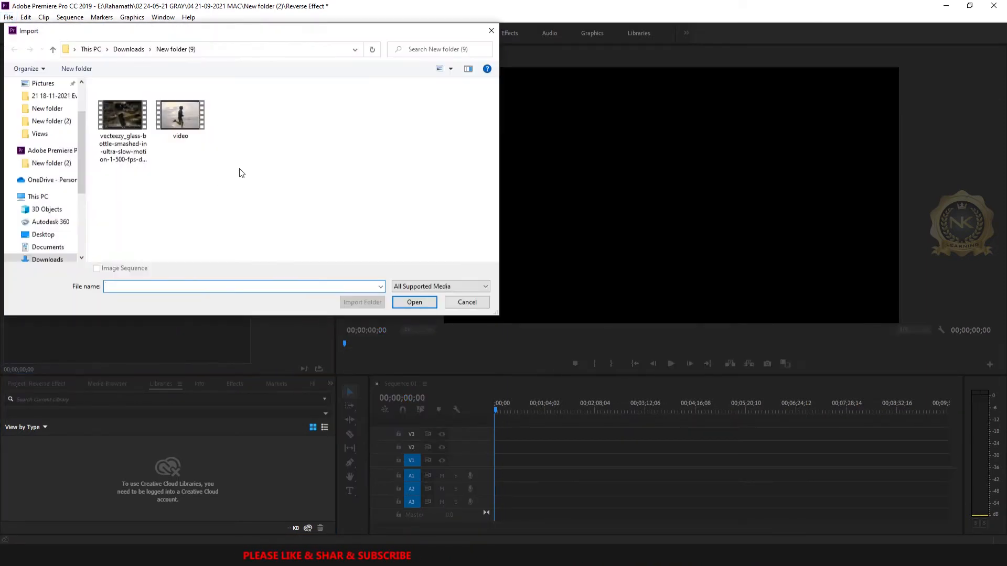
left_click(122, 118)
left_click(410, 302)
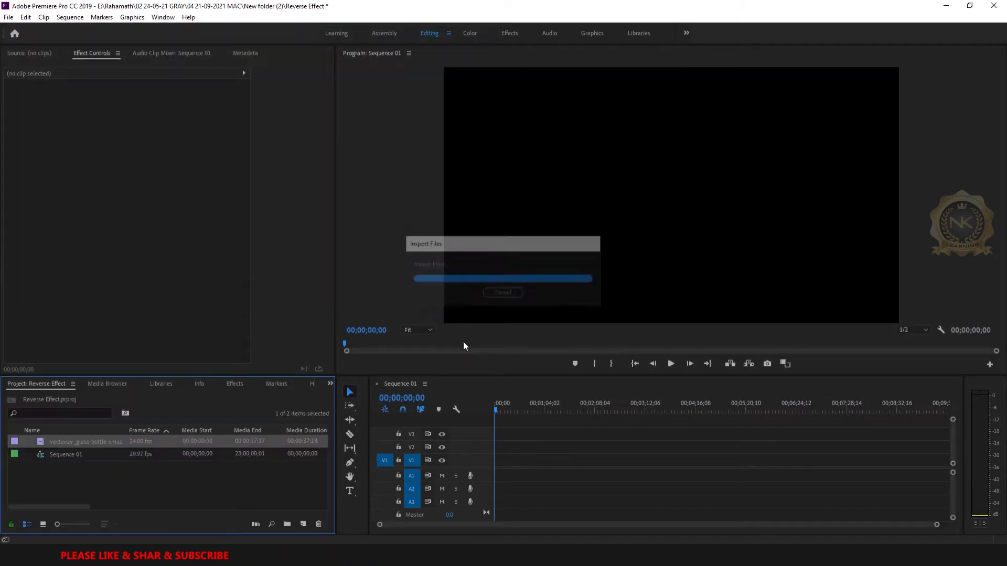
- Place the glass bottle clip on track V1 at the sequence start, keeping the existing sequence settings
left_click(72, 447)
left_click(94, 494)
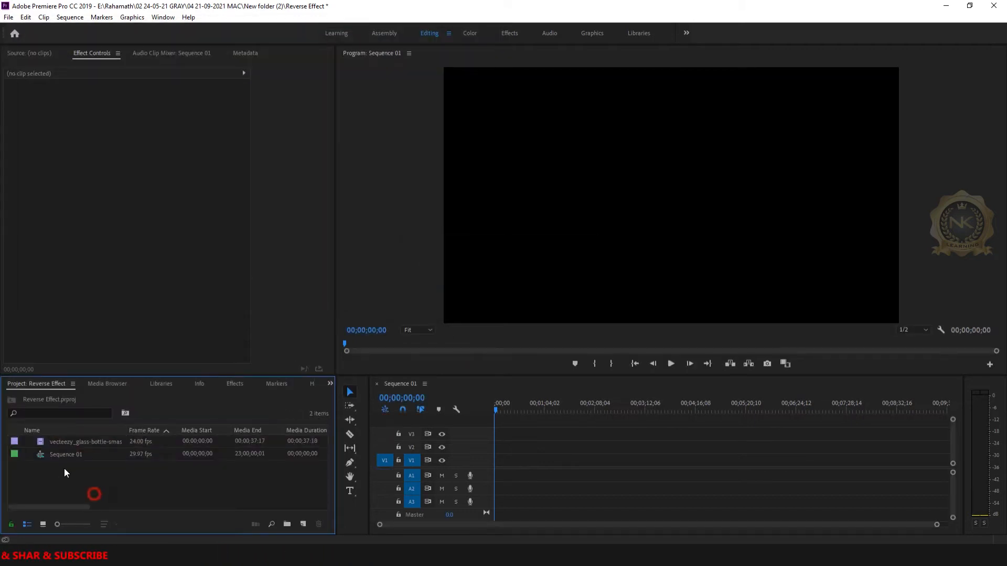
left_click_drag(61, 446, 543, 502)
left_click(590, 301)
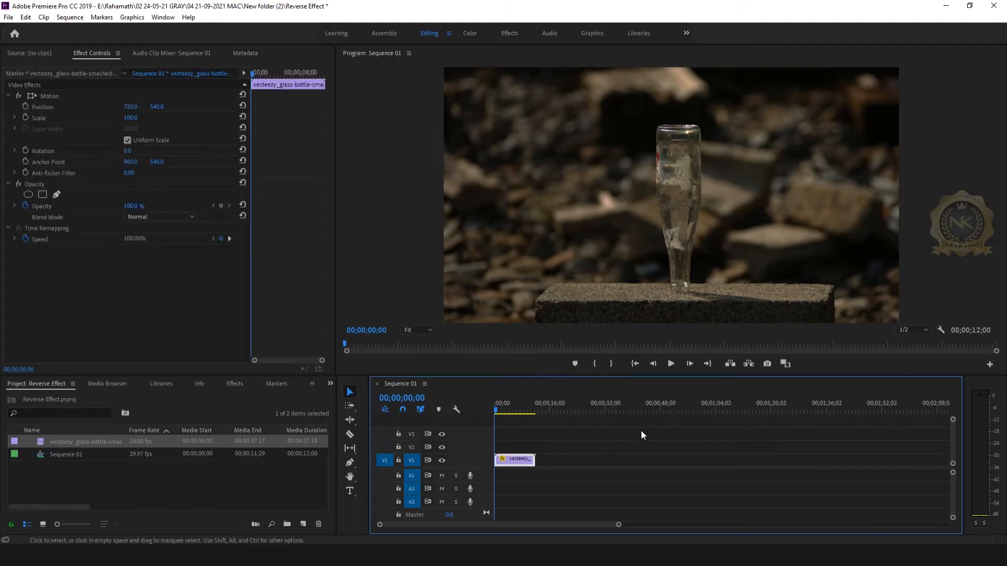
- Play the bottle clip to review the smash, and place the playhead at 00;00;03;13
key("space")
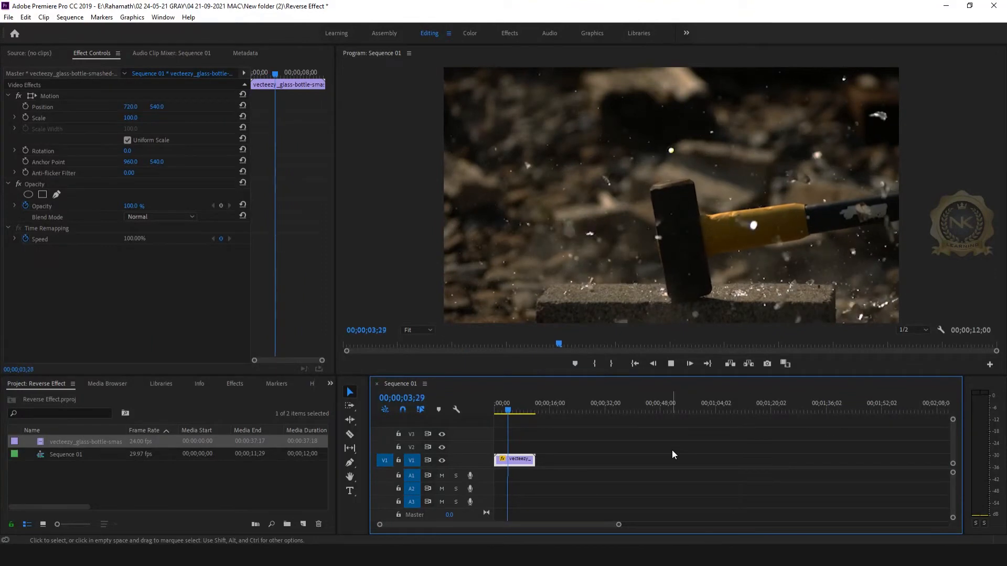
key("space")
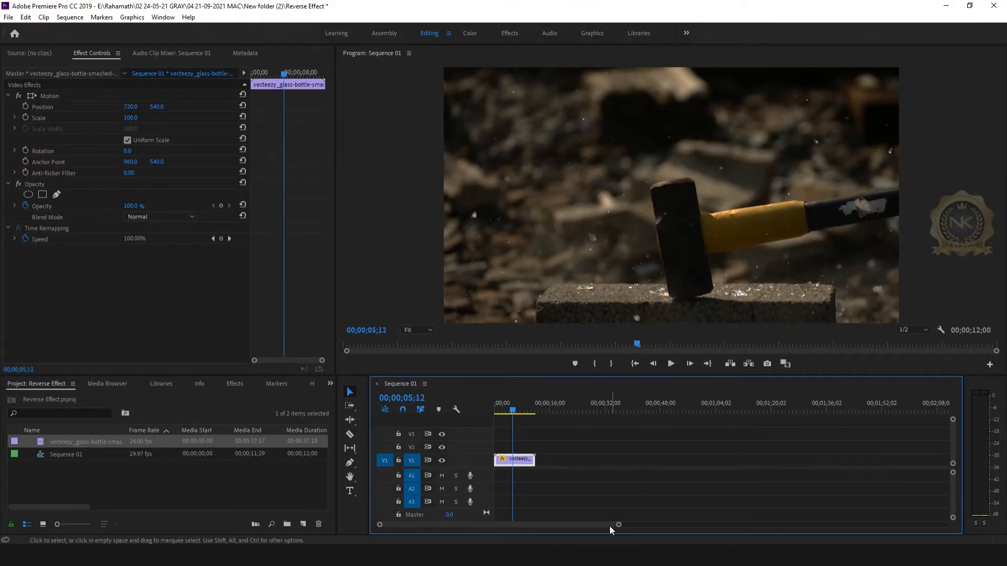
left_click_drag(619, 526, 488, 525)
left_click_drag(570, 409, 542, 417)
- Increase the Video 1 track height and switch the clip's keyframe display to Time Remapping Speed
left_click_drag(484, 455, 483, 433)
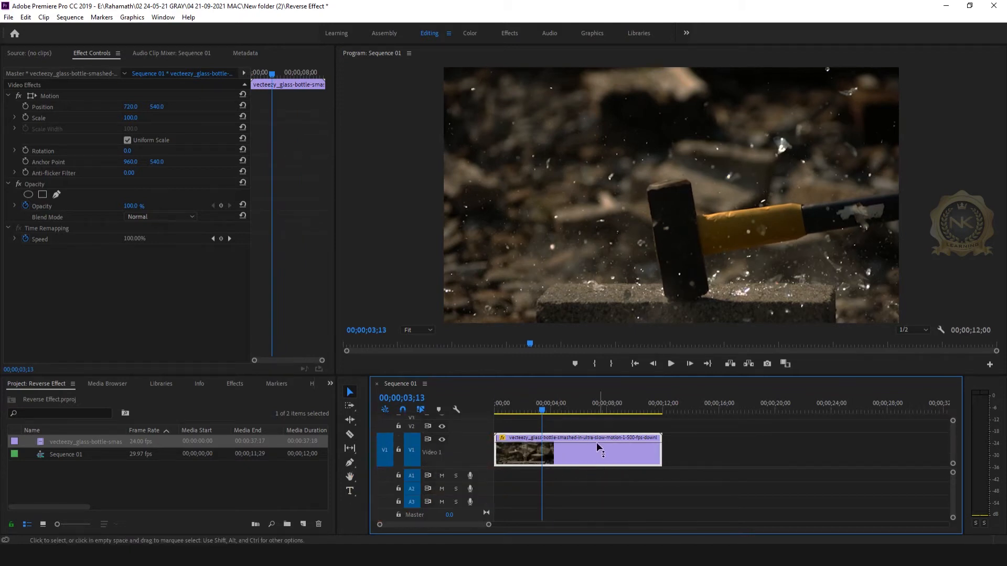
left_click_drag(591, 461, 593, 439)
key("ctrl+z")
key("ctrl+shift+z")
right_click(606, 450)
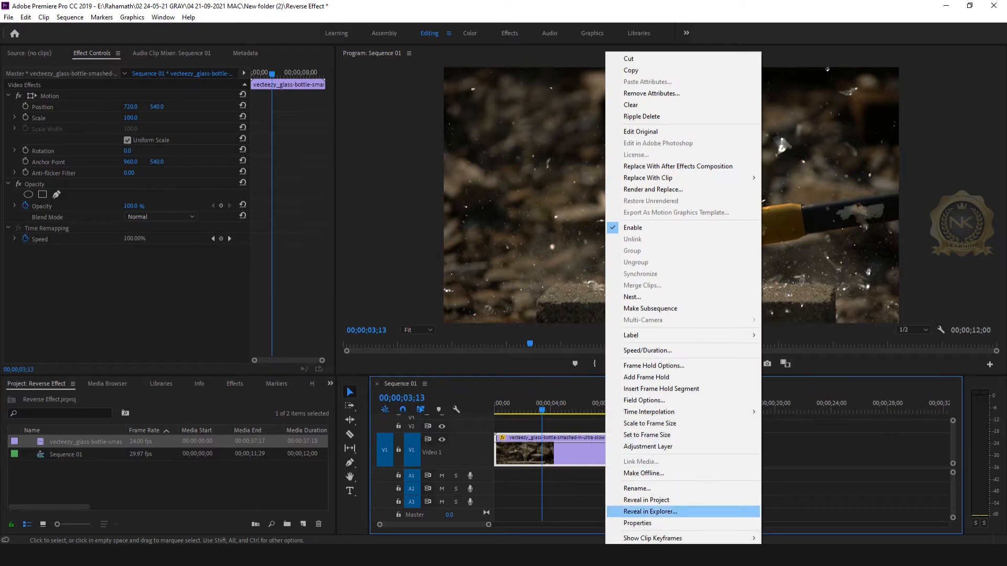
mouse_move(666, 541)
mouse_move(789, 539)
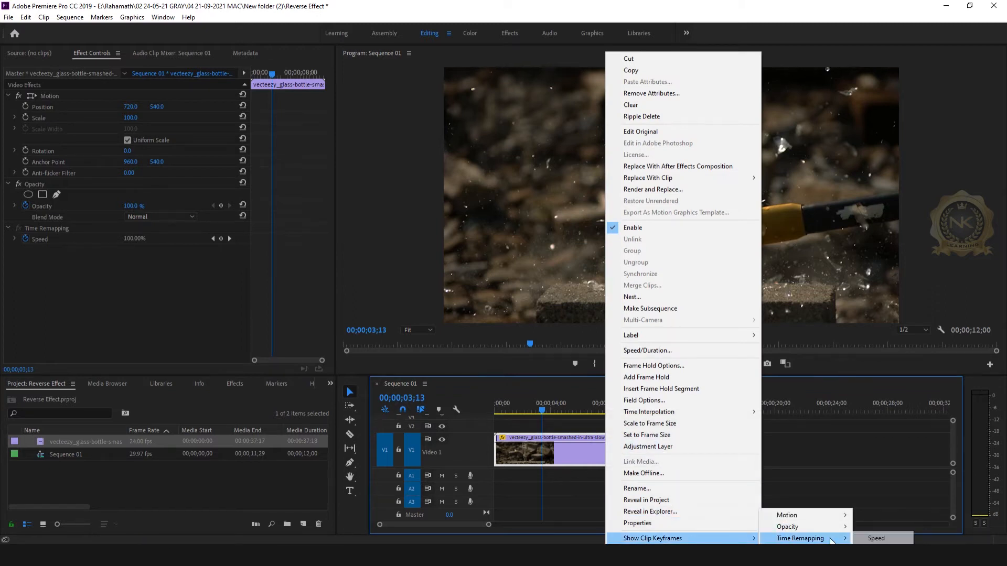
left_click(876, 539)
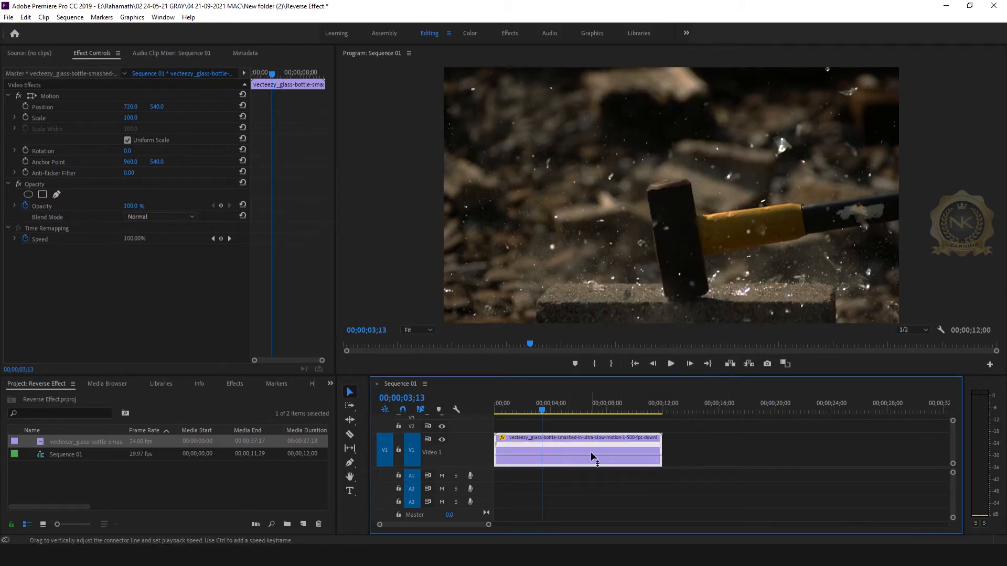
- Add a speed keyframe to the bottle clip at 00;00;03;00
mouse_move(488, 524)
left_mouse_down()
mouse_move(462, 524)
mouse_move(472, 526)
left_mouse_up()
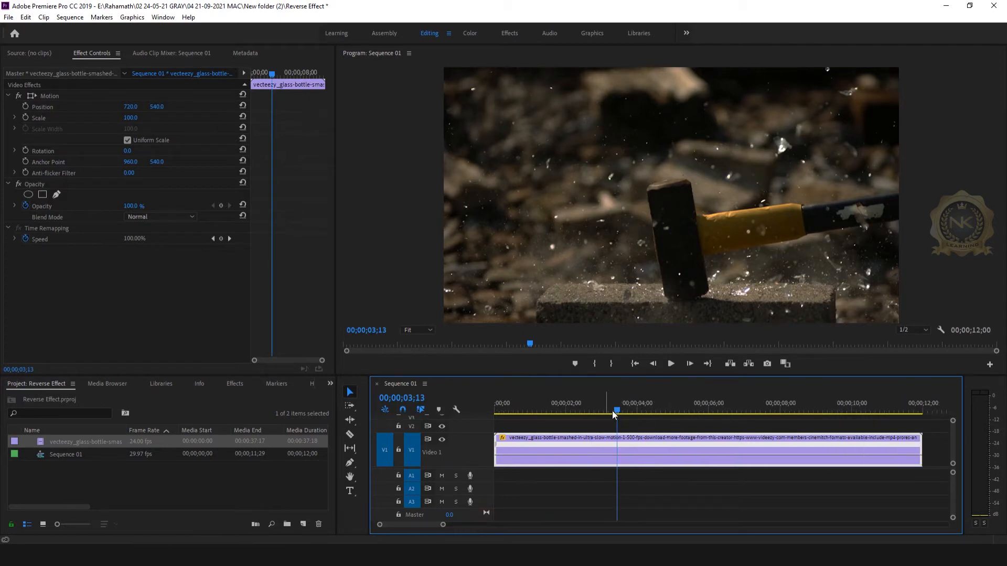
left_click_drag(614, 412, 602, 413)
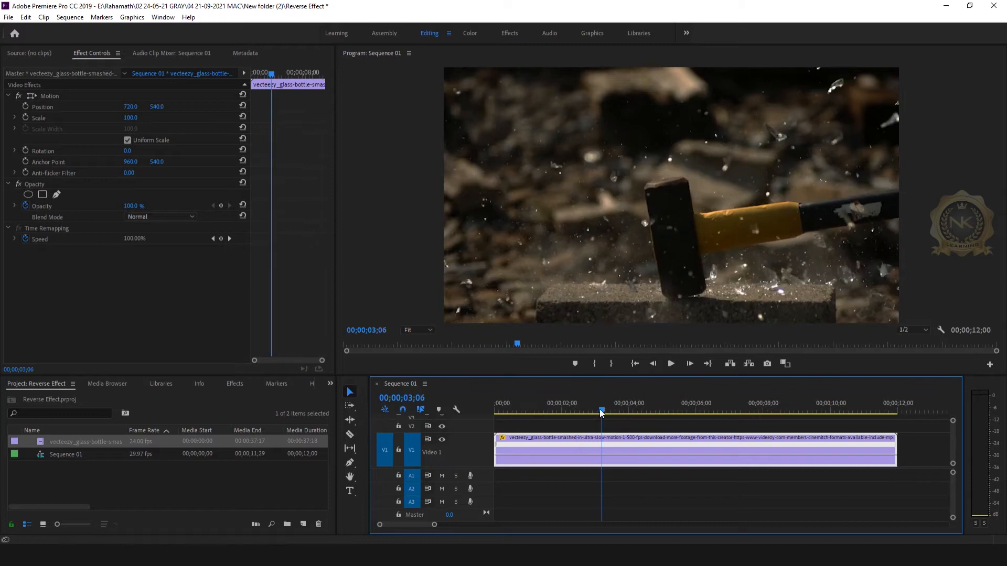
left_click_drag(601, 411, 595, 411)
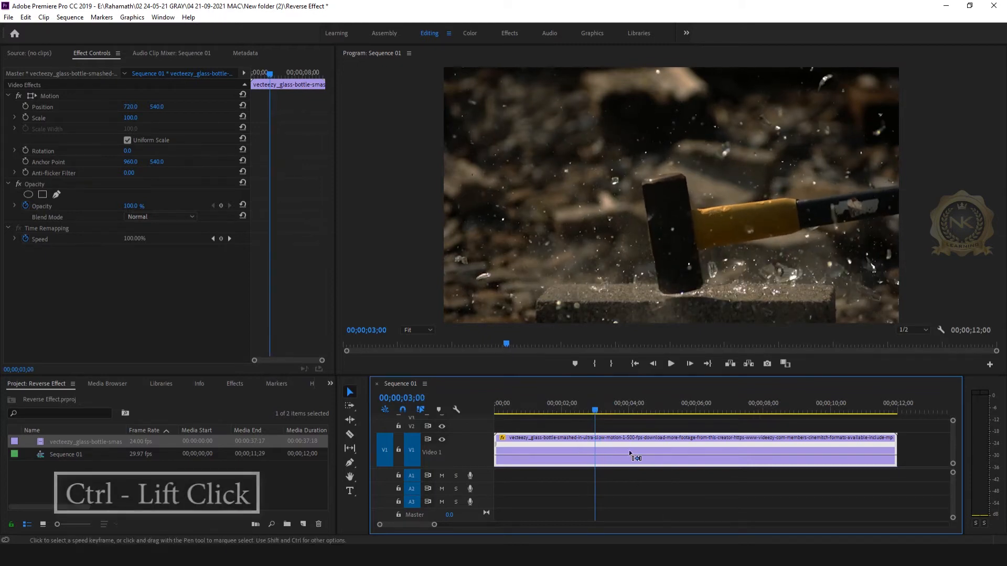
left_click(596, 455, "ctrl")
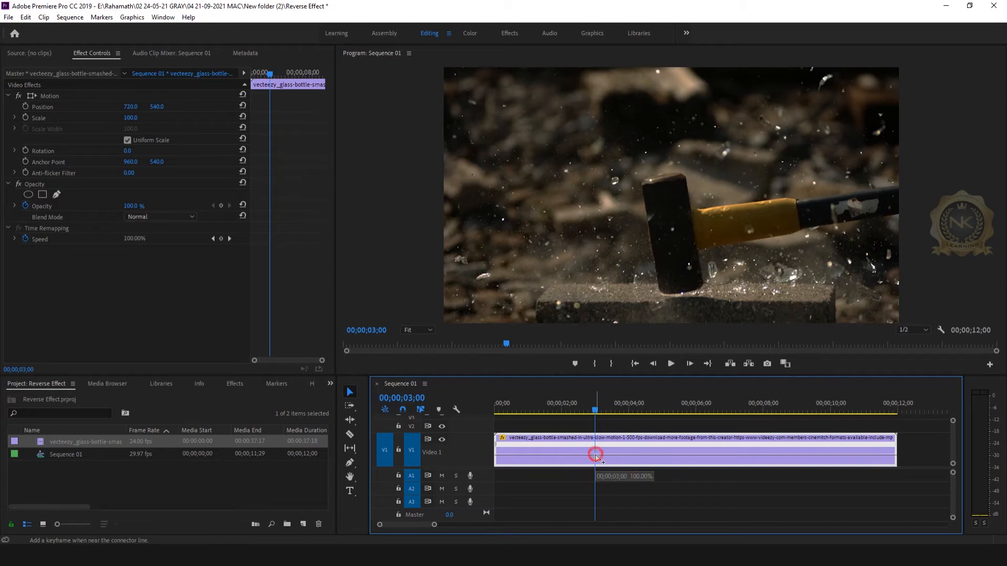
- Lower the clip's speed after the 00;00;03;00 keyframe to 6%
left_click_drag(444, 528, 413, 527)
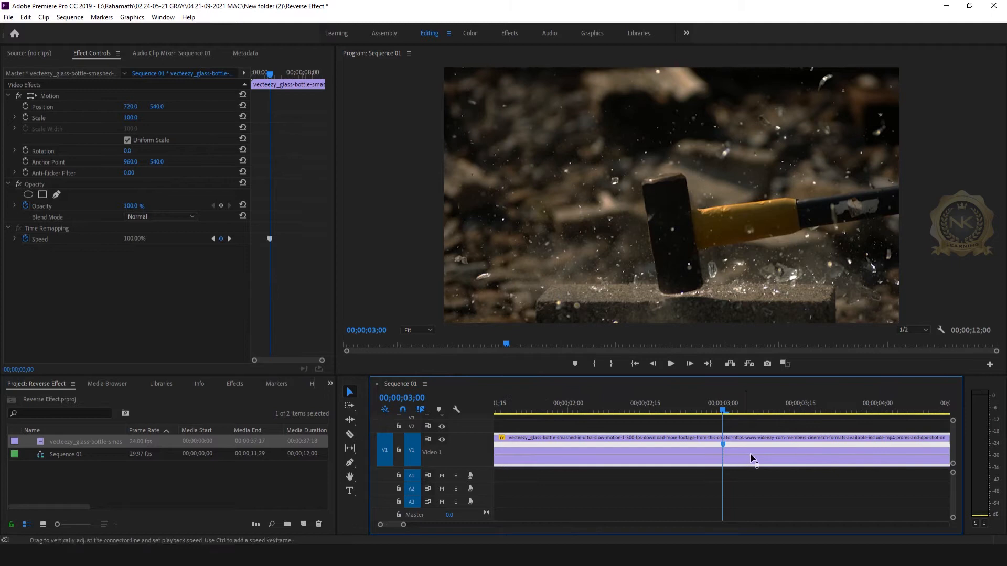
left_click(350, 393)
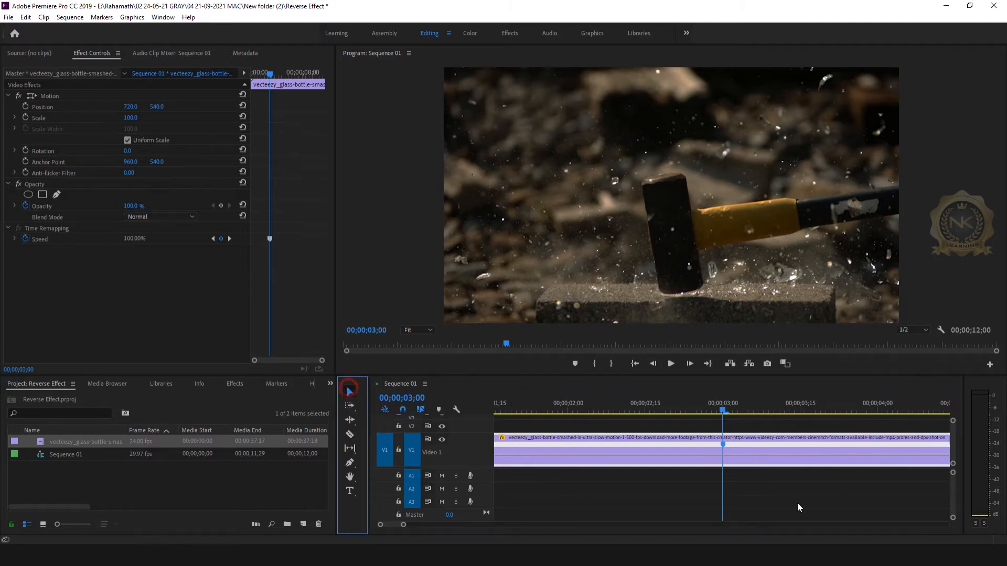
left_click(739, 455)
left_click_drag(739, 460, 747, 517)
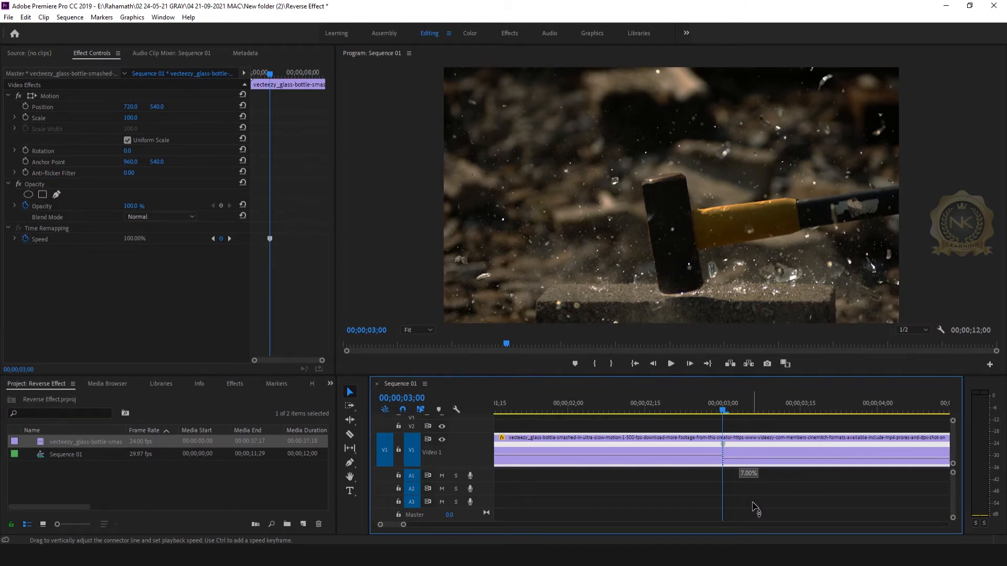
left_click_drag(759, 510, 741, 508)
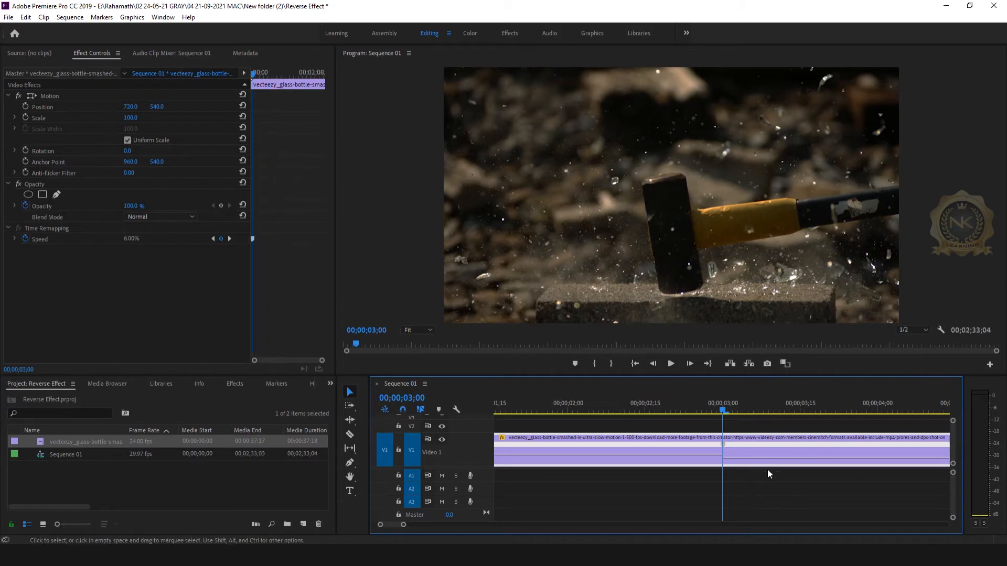
- Play the slowed section of the clip and return the playhead to the speed keyframe at 00;00;03;00
key("space")
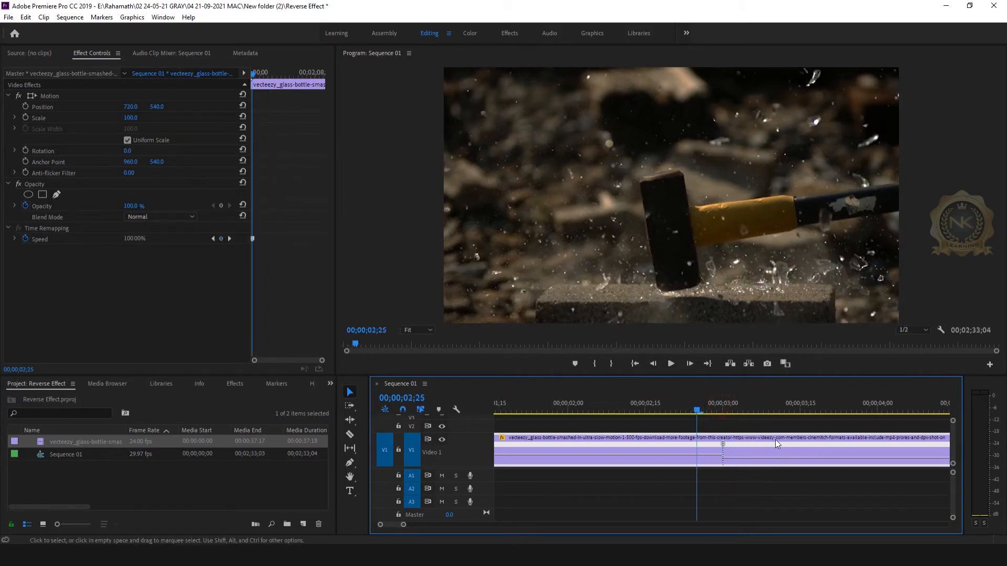
key("space")
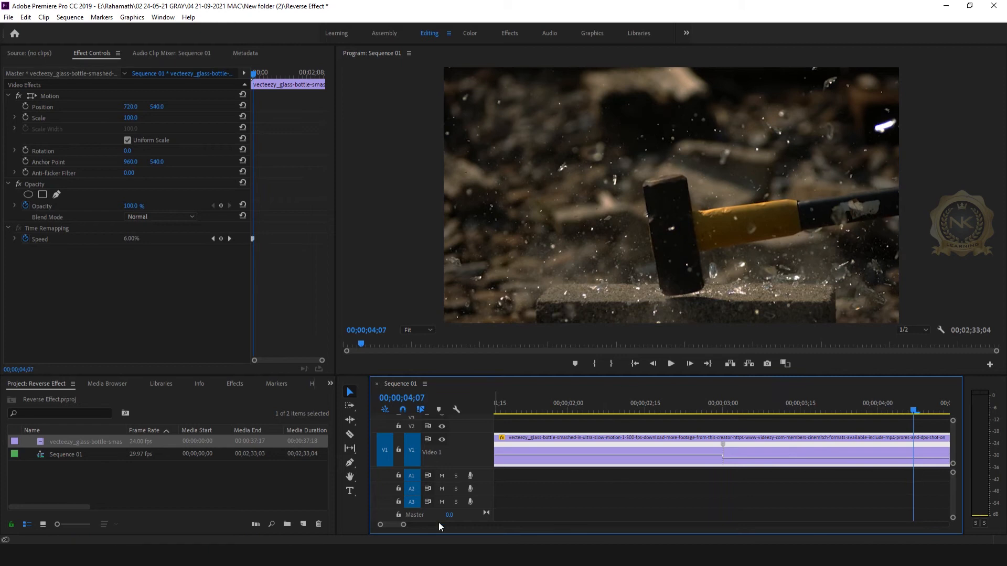
mouse_move(405, 527)
left_mouse_down()
mouse_move(388, 525)
mouse_move(416, 525)
left_mouse_up()
left_click(634, 403)
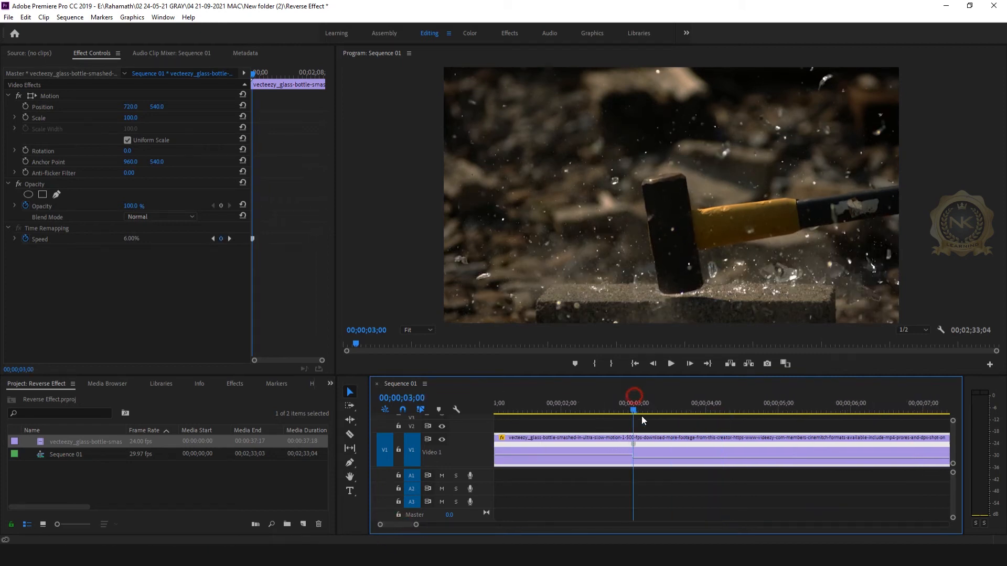
- Split the speed keyframe at 00;00;03;00 into a short speed ramp and adjust its curve handle
left_click_drag(417, 527, 370, 527)
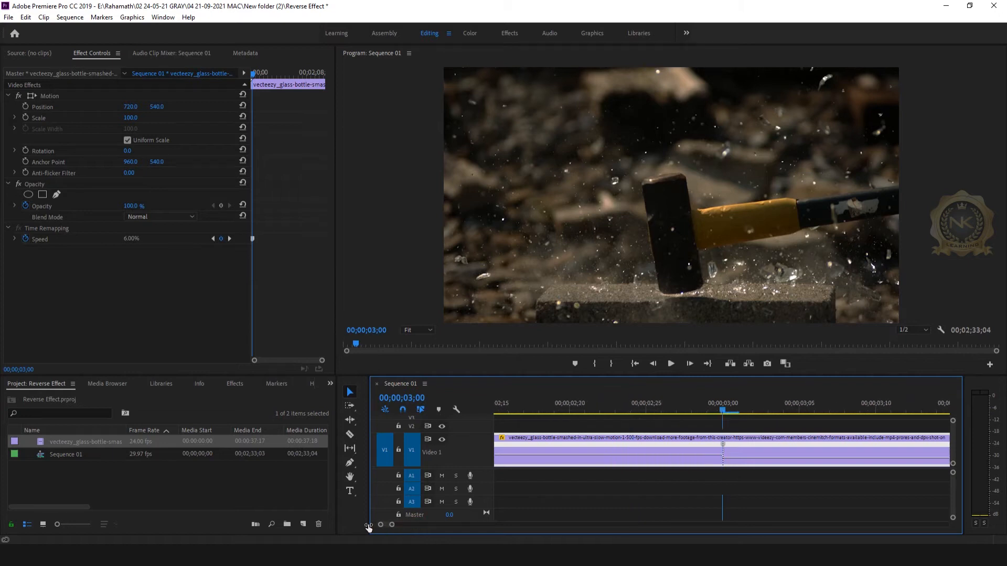
left_click_drag(723, 445, 740, 447)
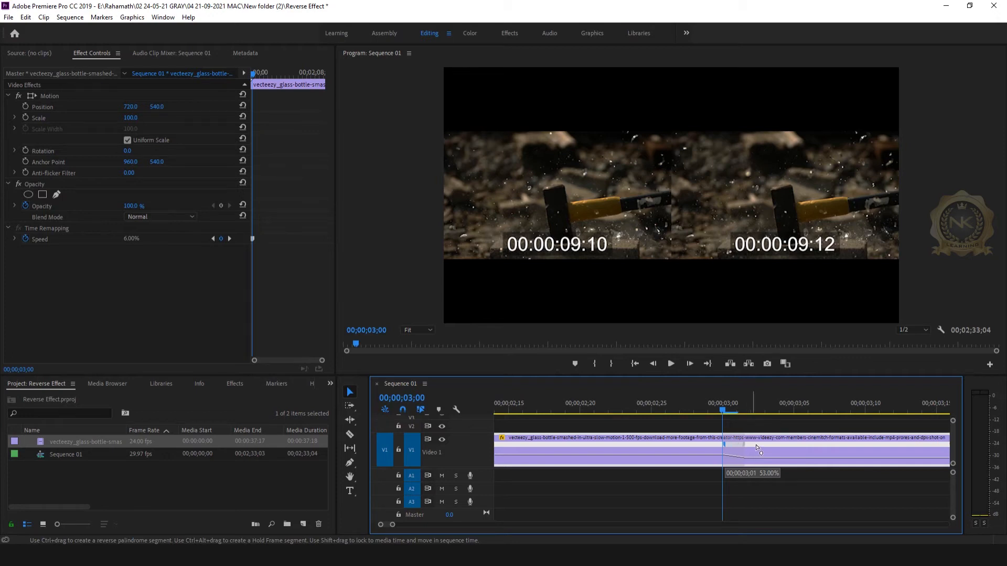
left_click_drag(751, 449, 745, 428)
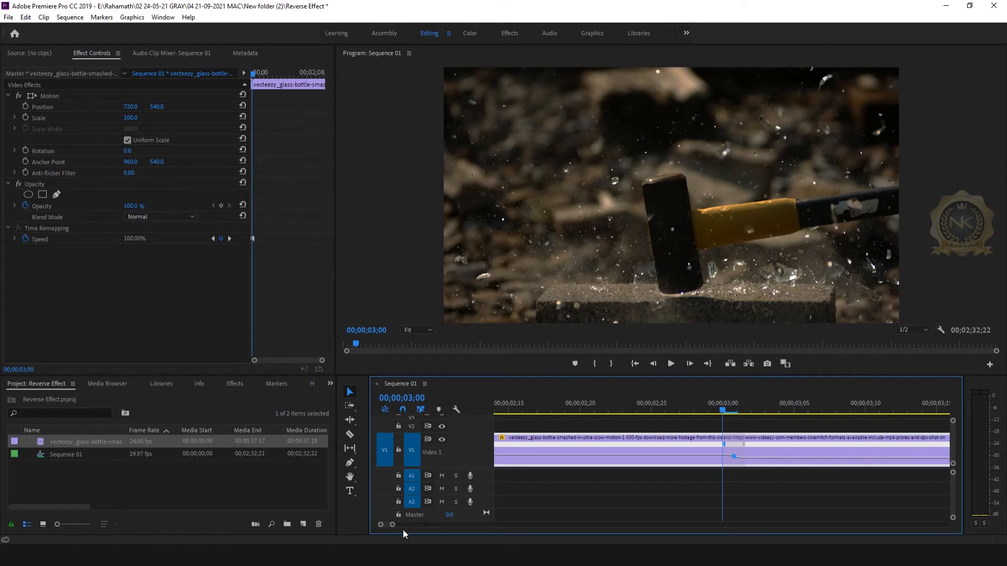
- Play the sequence repeatedly across the speed ramp to check the slow-motion transition
left_click_drag(392, 527, 421, 525)
key("space")
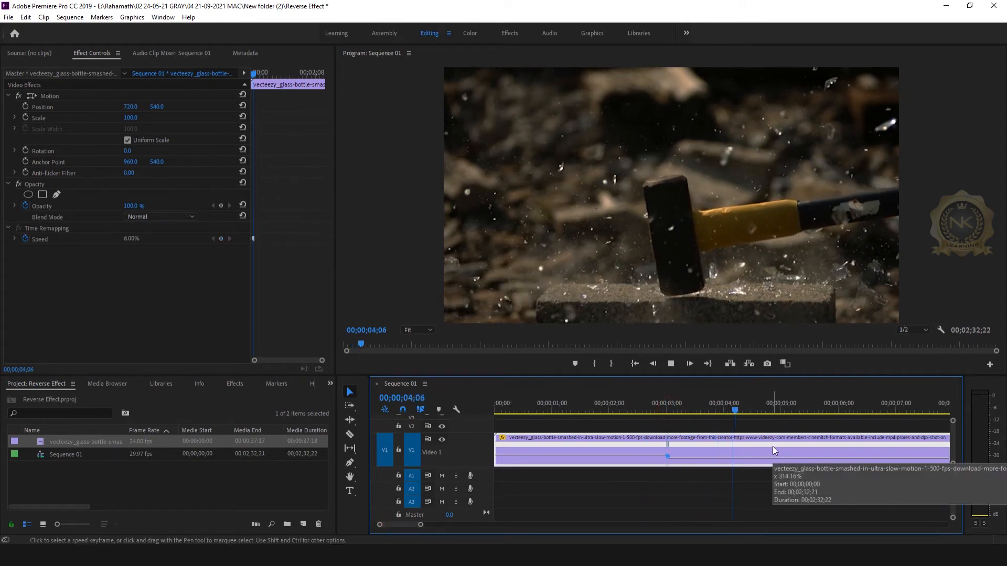
key("space")
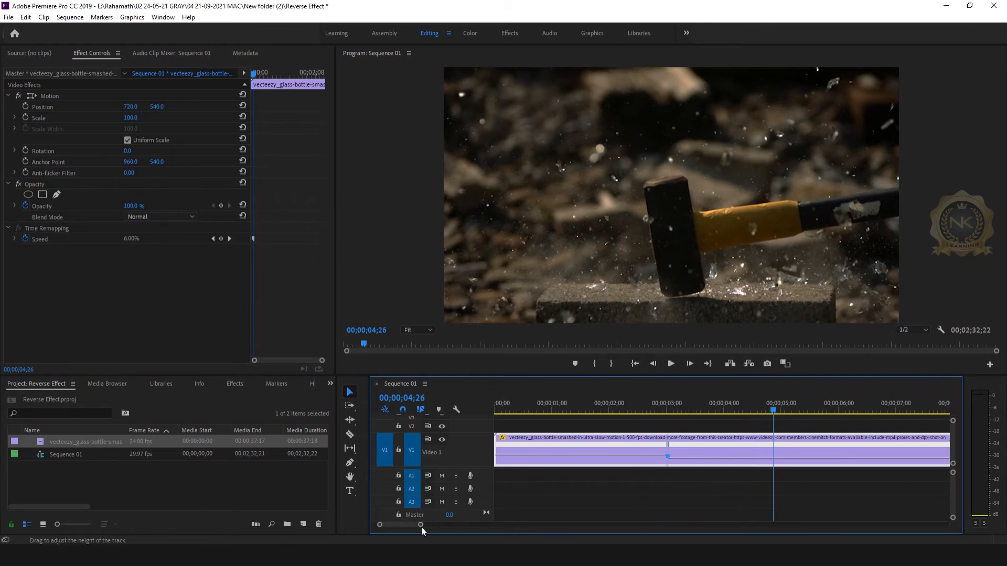
left_click(662, 403)
key("space")
left_click(747, 408)
left_click_drag(747, 408, 628, 414)
key("space")
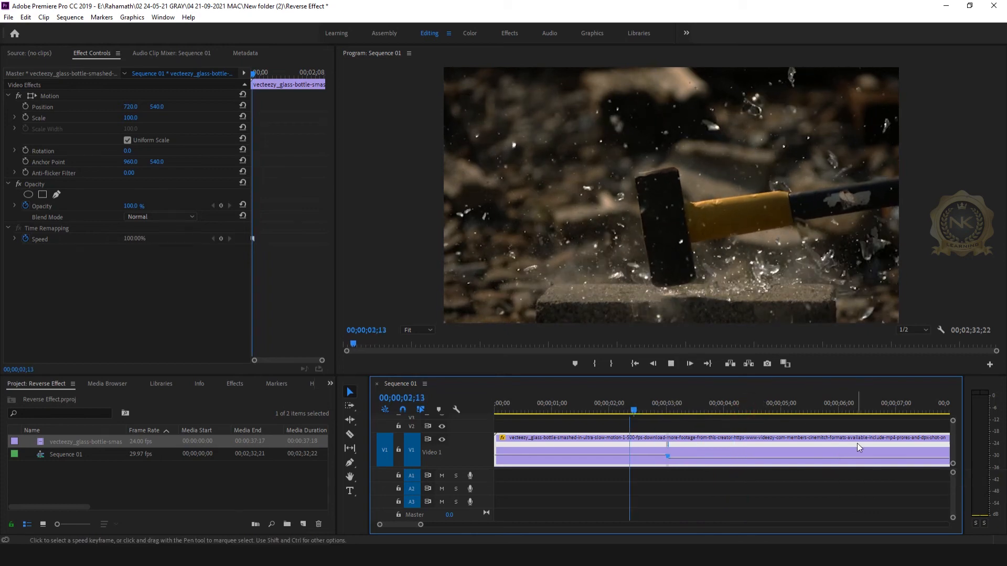
key("space")
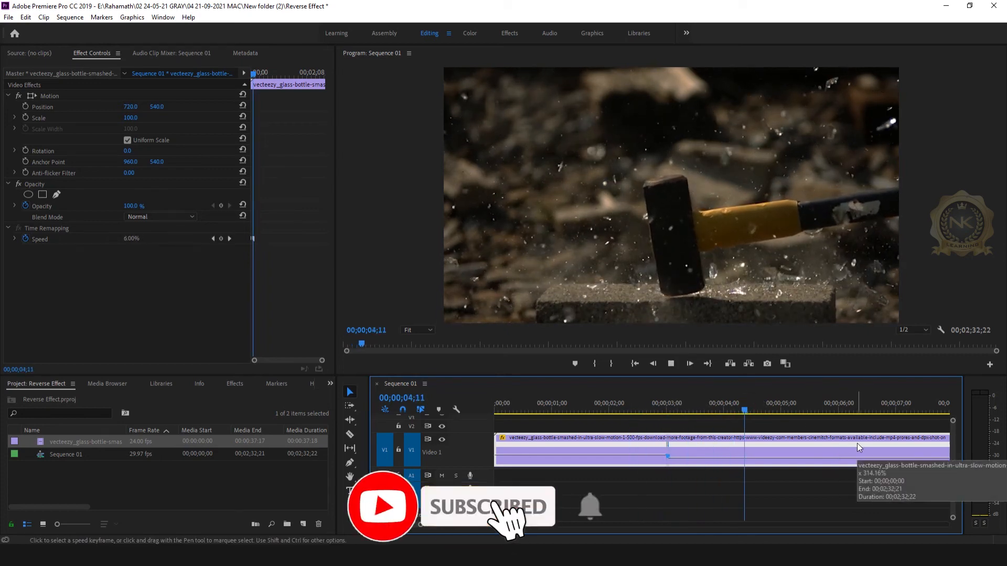
- Replay the clip from just before the speed ramp to review the slowdown
left_click_drag(749, 411, 656, 411)
key("space")
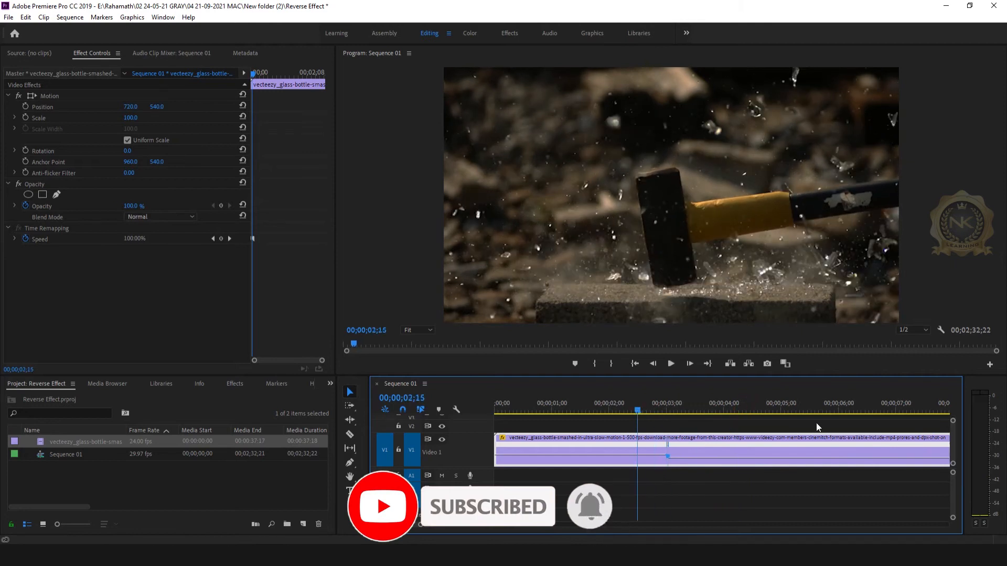
key("space")
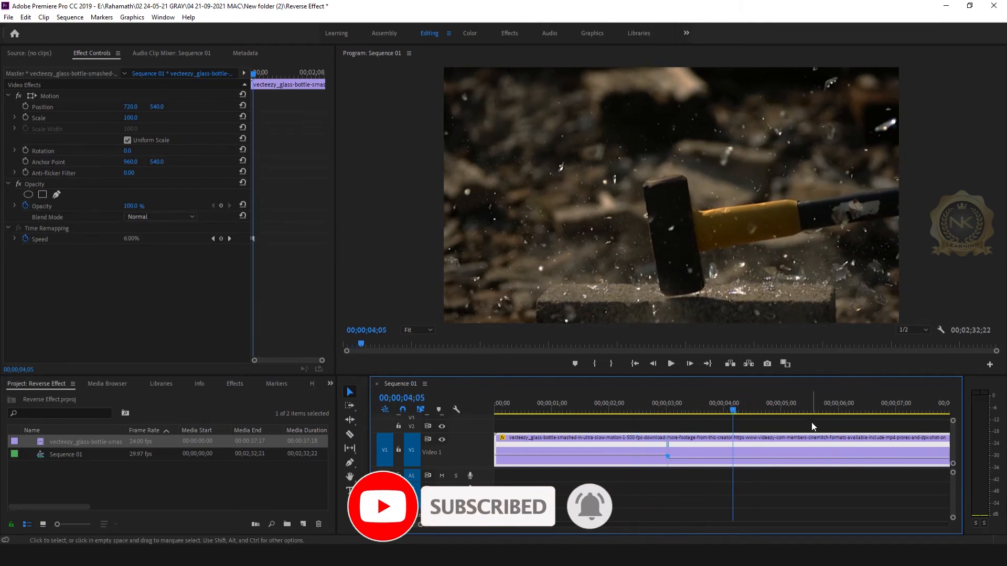
- Play the clip to 00;00;04;01 and cut it there with the Razor tool
left_click(675, 409)
key("space")
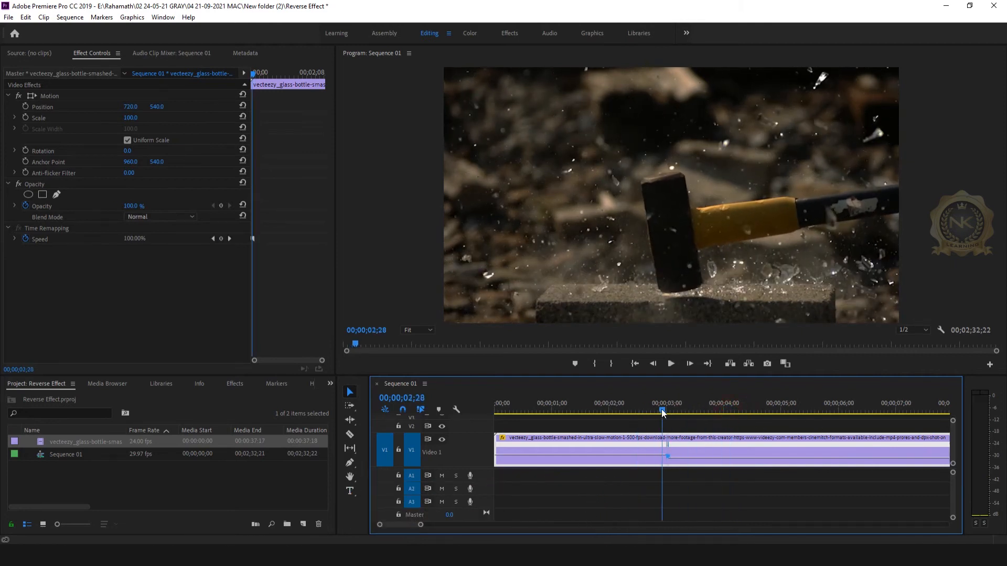
key("space")
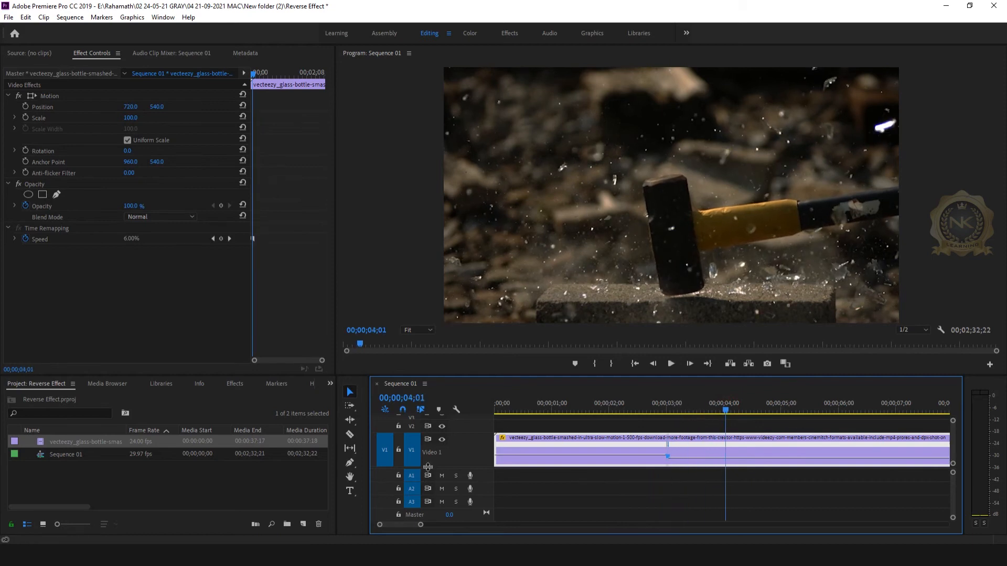
left_click(350, 434)
left_click(727, 444)
key("v")
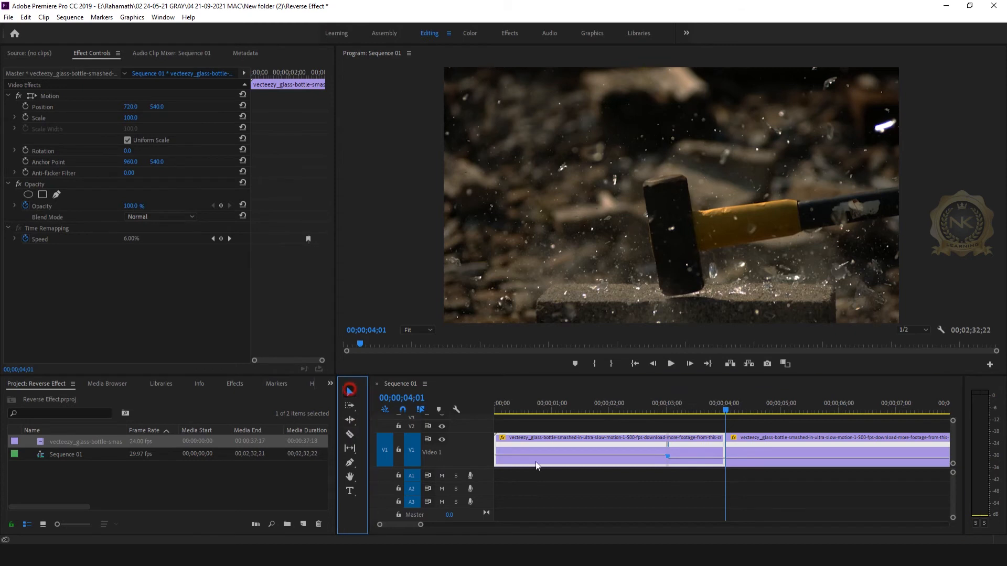
- Delete the portion of the clip after the cut at 00;00;04;01
left_click(765, 450)
left_click_drag(456, 531, 465, 526)
right_click(643, 443)
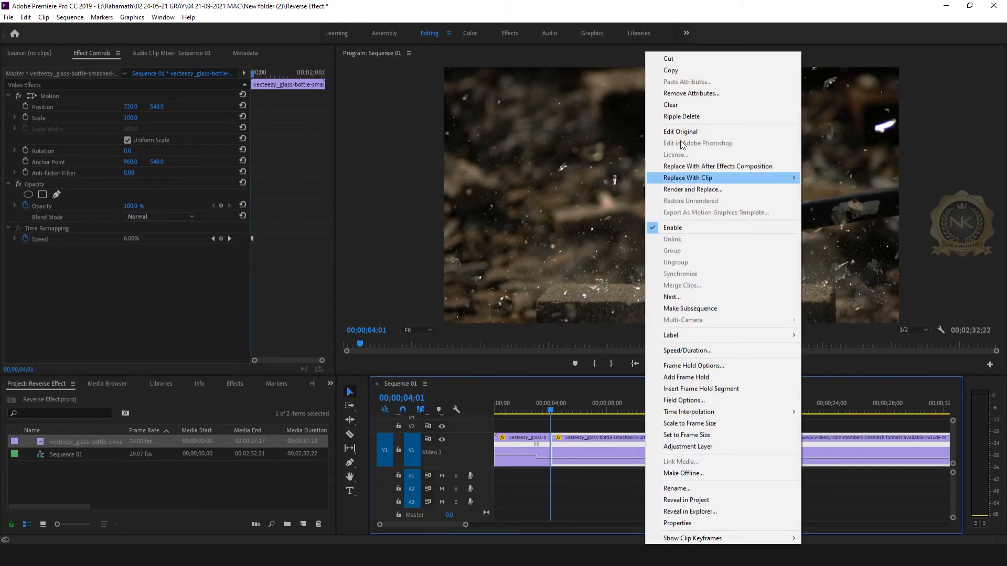
left_click(633, 449)
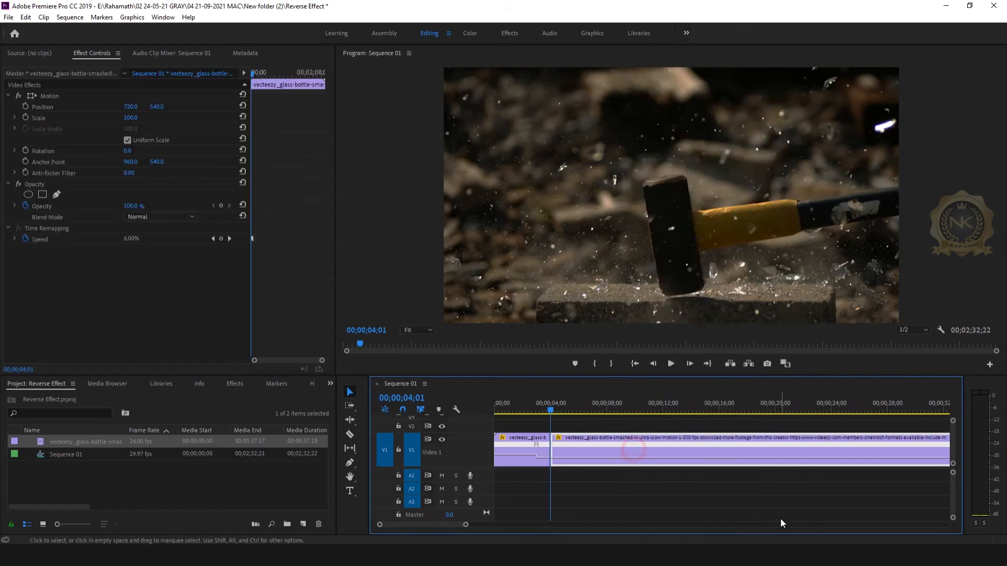
key("Delete")
- Duplicate the remaining clip on V1 and place the copy directly after the original
left_click(523, 464)
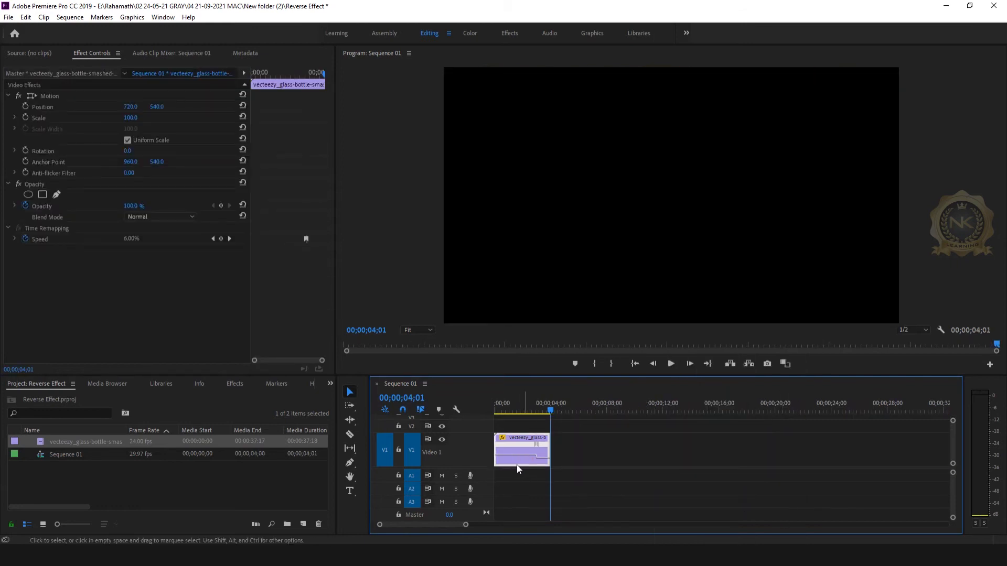
left_click_drag(520, 460, 604, 455)
left_click_drag(466, 527, 427, 525)
left_click(737, 463)
left_click_drag(738, 461, 700, 463)
left_click_drag(669, 407, 641, 415)
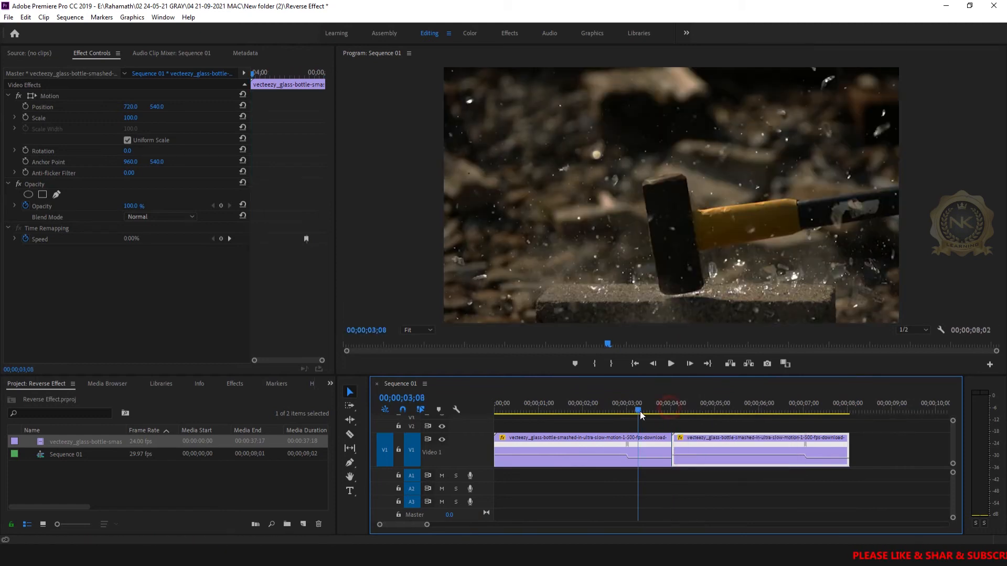
- Turn on Reverse Speed for the duplicated second clip
right_click(722, 443)
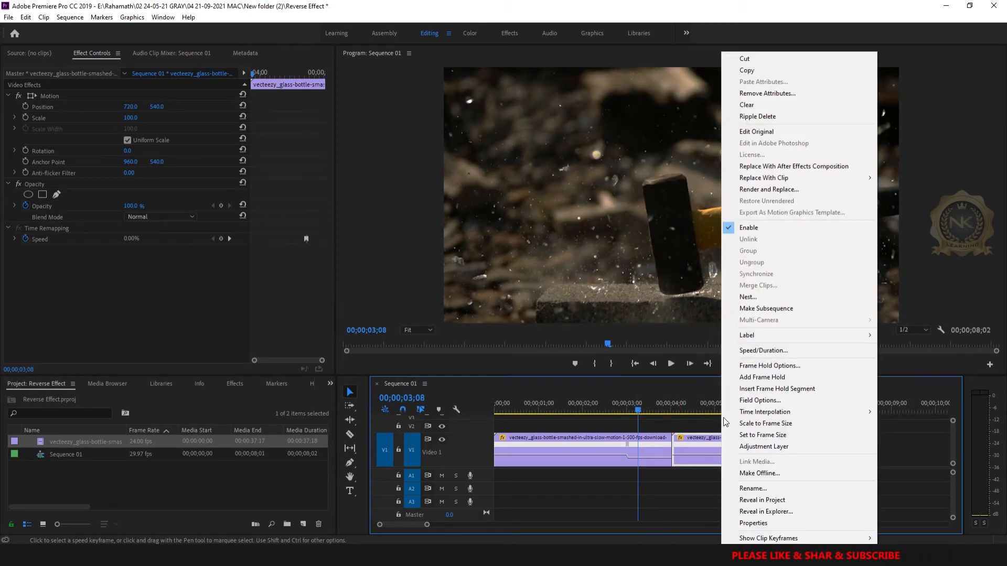
left_click(772, 351)
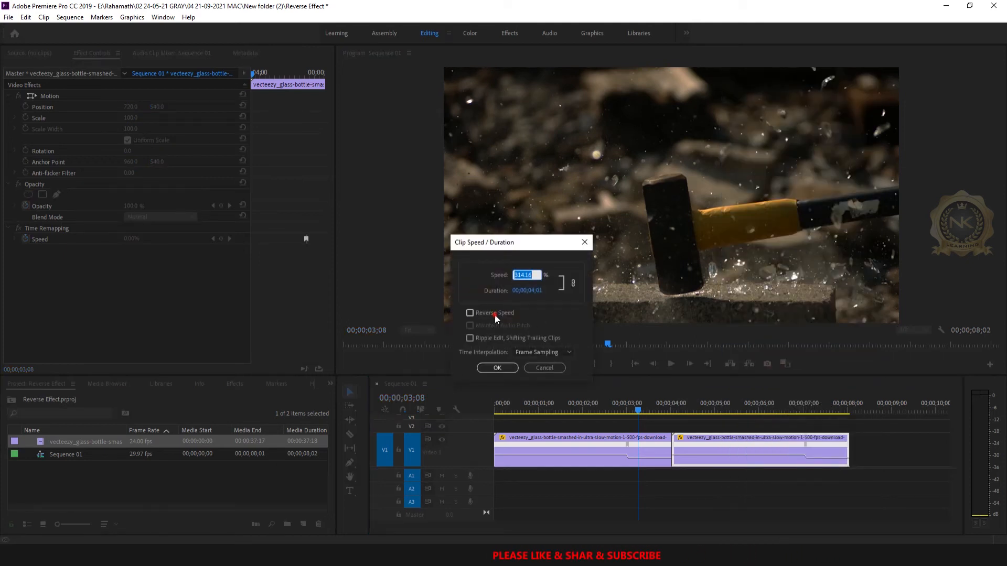
left_click(497, 369)
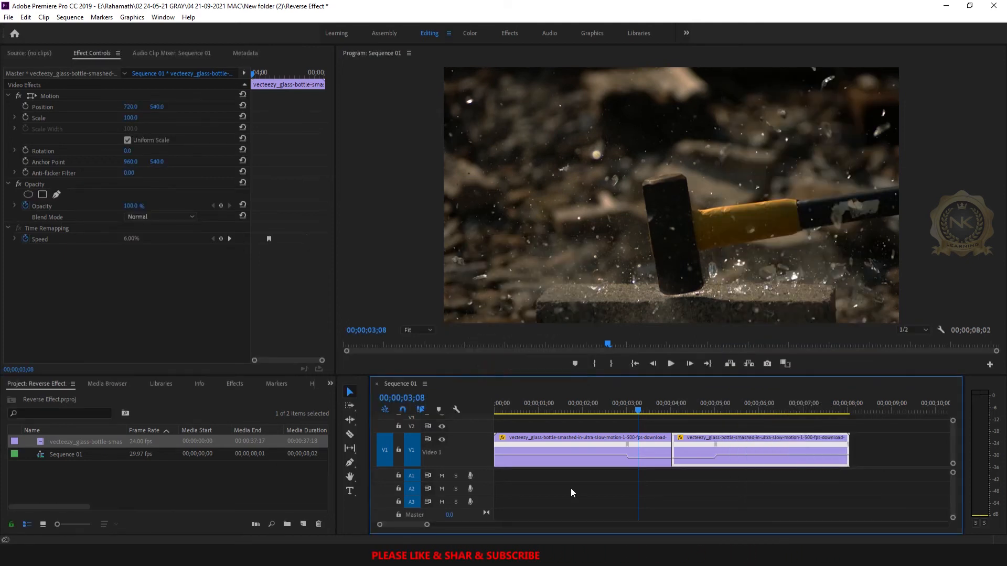
- Play the whole sequence repeatedly to check the smash followed by its reversed copy
left_click_drag(429, 526, 451, 527)
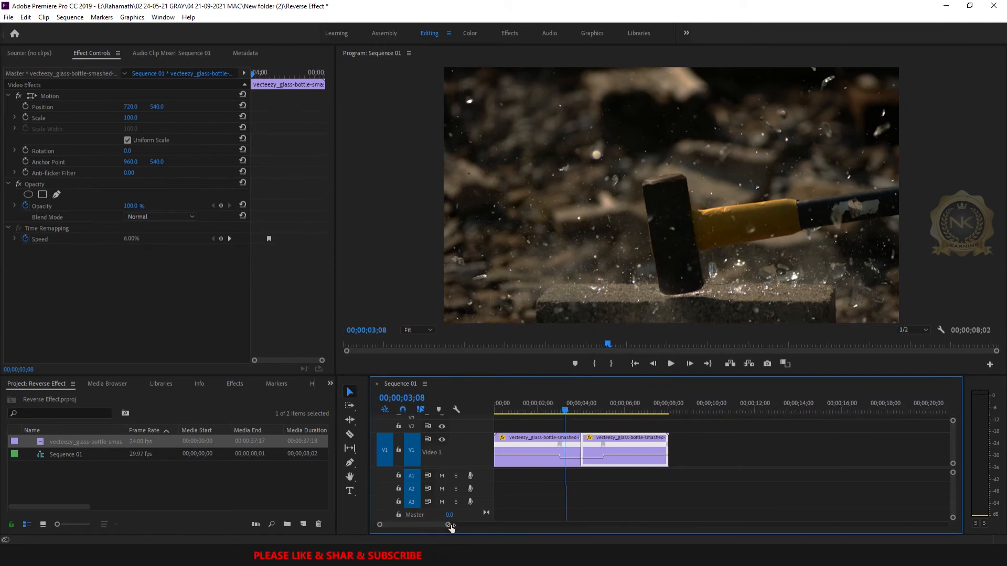
left_click(512, 407)
key("space")
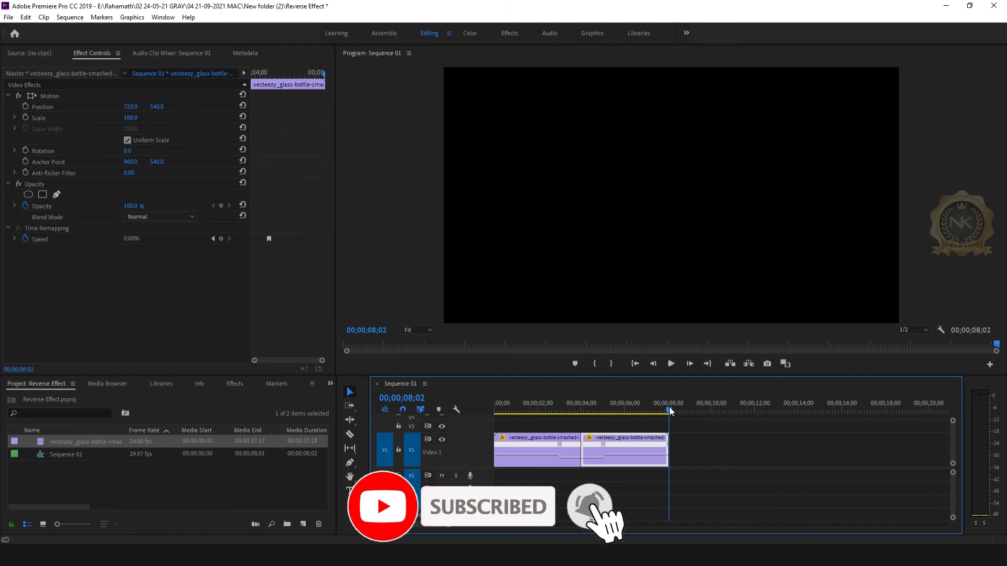
left_click(670, 369)
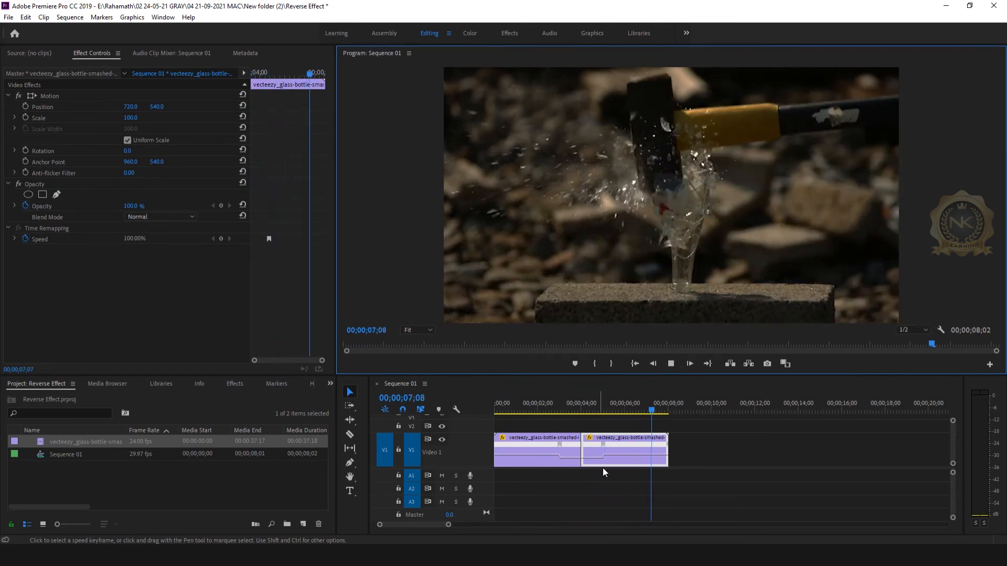
left_click_drag(563, 417, 525, 407)
key("space")
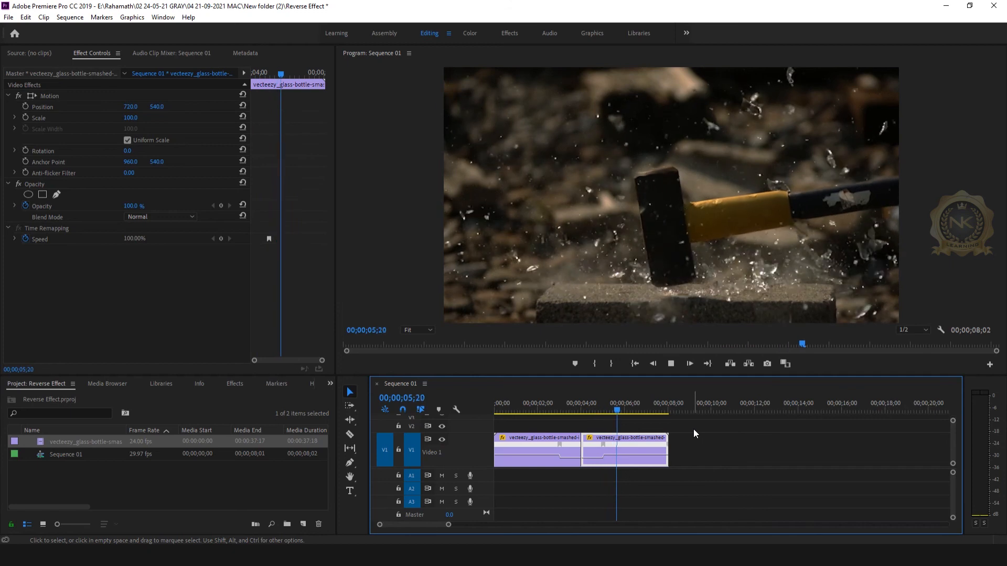
left_click(673, 366)
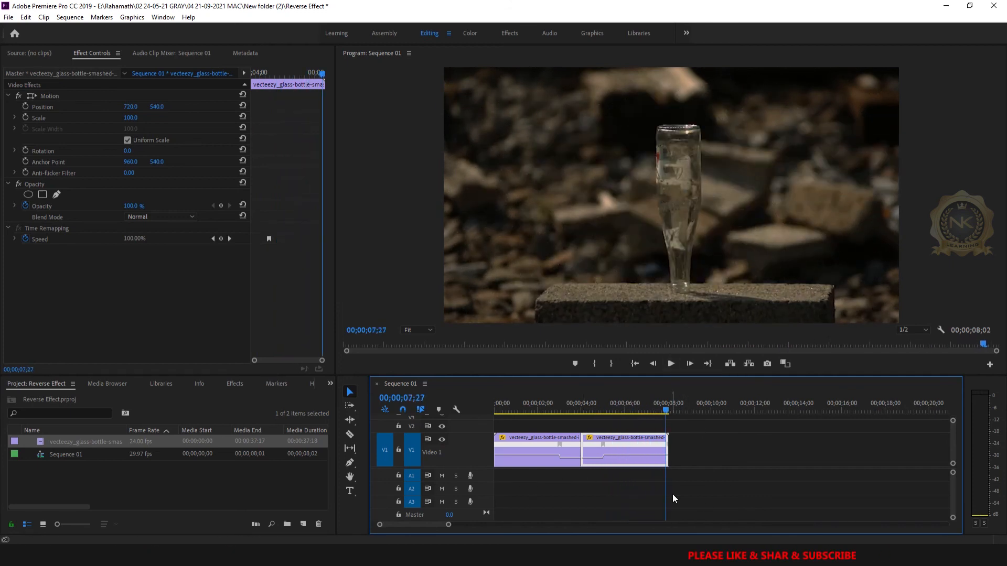